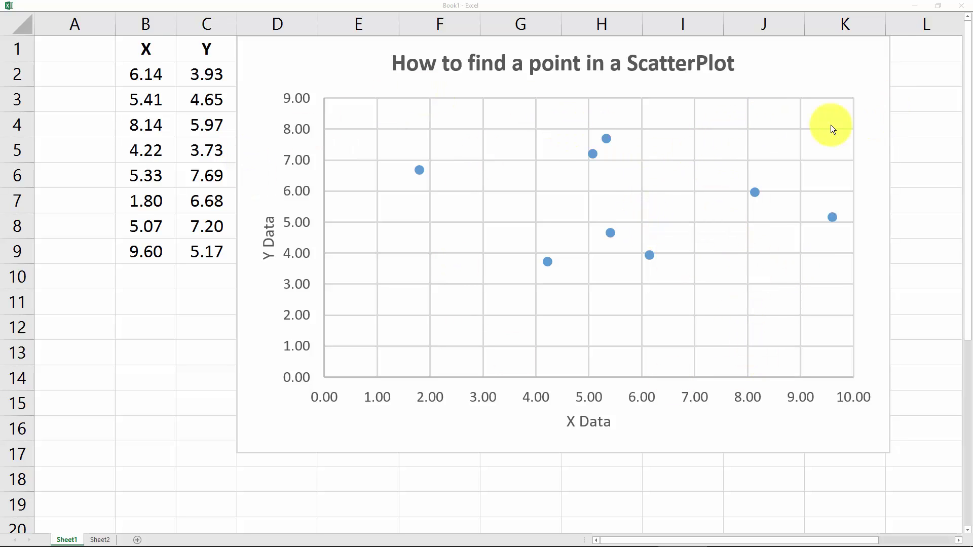
Pick out the data row for the point 8.14, 5.97, then deselect it
{"action": "mouse_move", "coordinate": [757, 192]}
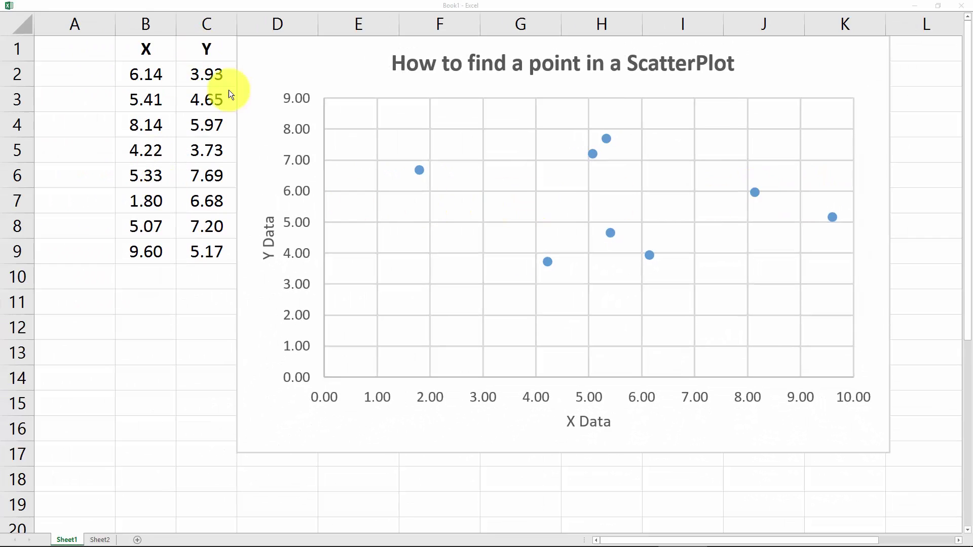
{"action": "left_click_drag", "start_coordinate": [145, 124], "coordinate": [203, 125]}
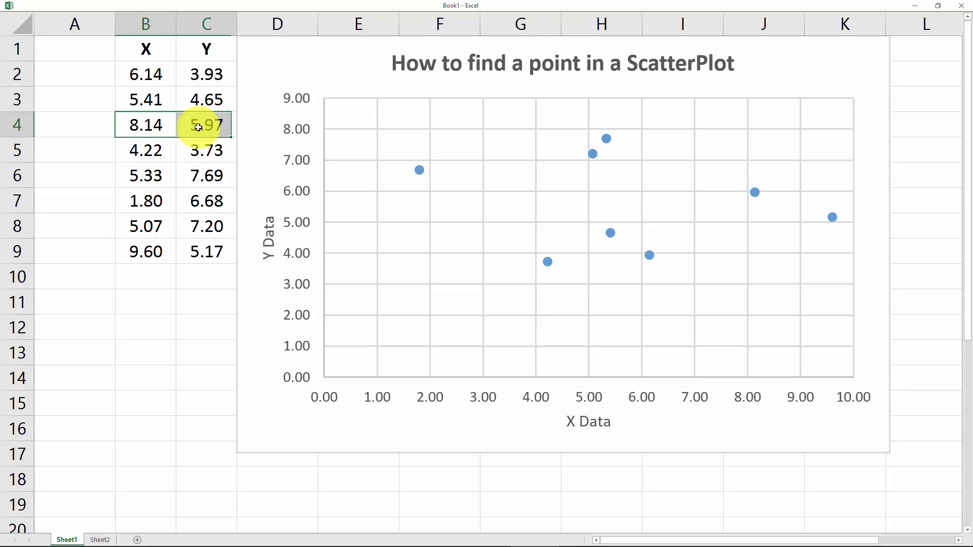
{"action": "left_click", "coordinate": [201, 283]}
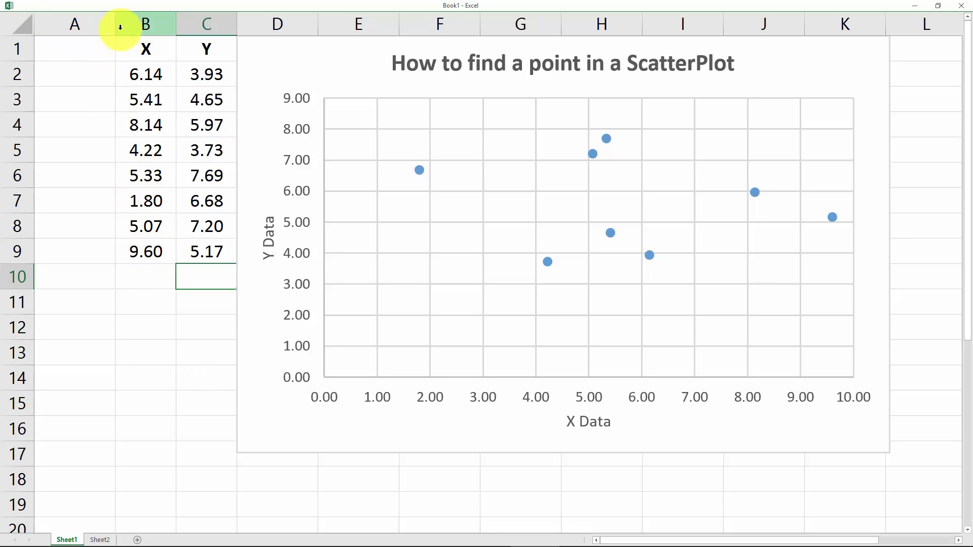
Narrow column A and enter a bold 'ID' header in cell A1
{"action": "left_click_drag", "start_coordinate": [114, 26], "coordinate": [217, 258]}
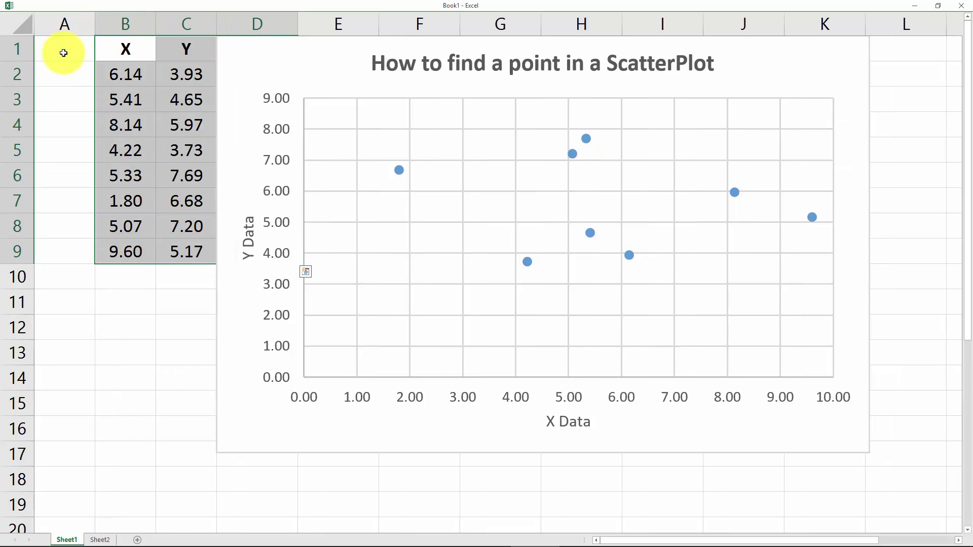
{"action": "left_click", "coordinate": [64, 53]}
{"action": "type", "text": "ID"}
{"action": "key", "text": "Return"}
{"action": "left_click", "coordinate": [64, 53]}
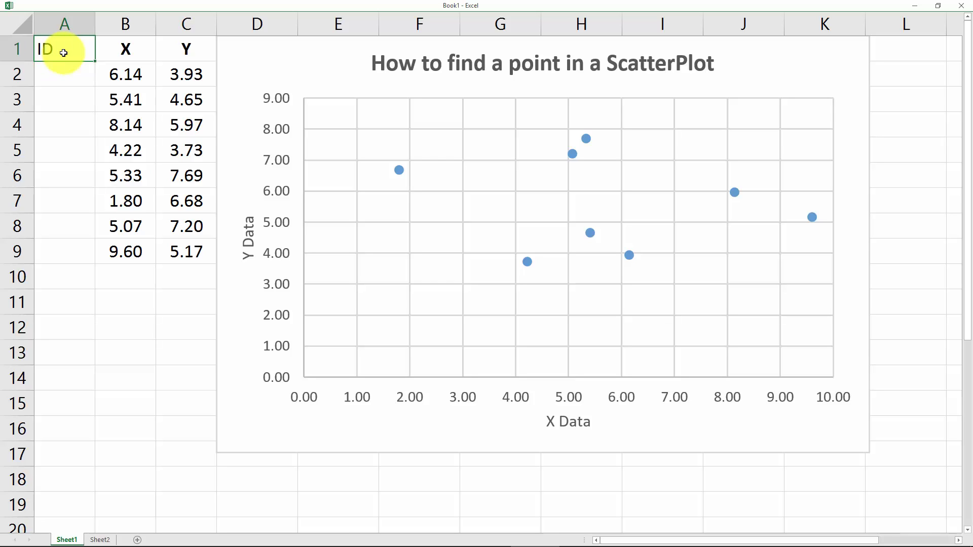
{"action": "key", "text": "ctrl+b"}
{"action": "key", "text": "Return"}
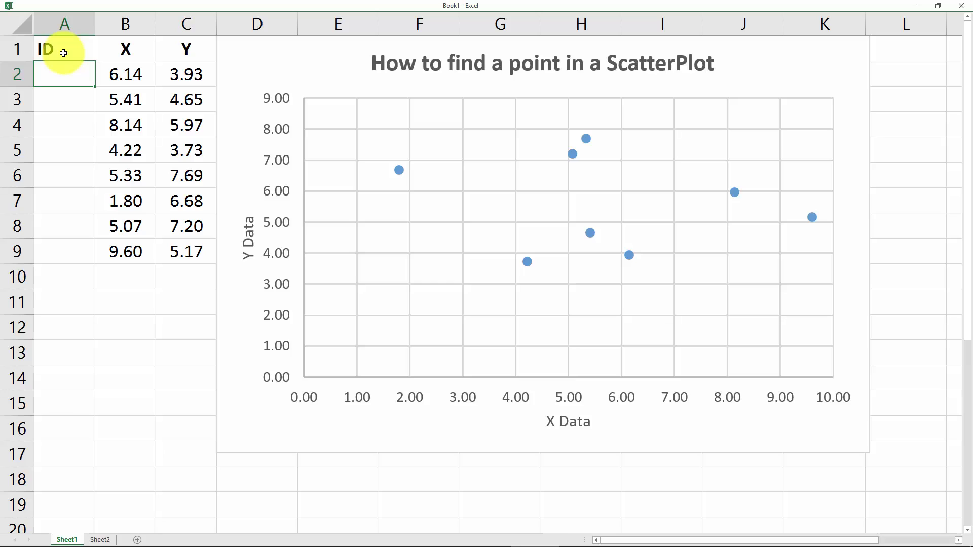
Number cells A2:A9 from 1 to 8 by entering 1 and 2 and filling down
{"action": "type", "text": "1"}
{"action": "key", "text": "Return"}
{"action": "type", "text": "2"}
{"action": "key", "text": "Return"}
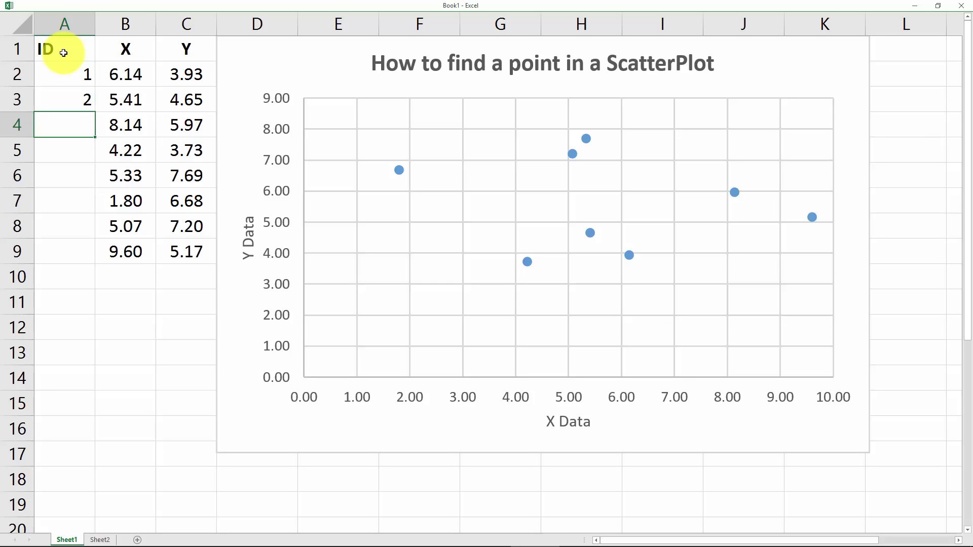
{"action": "left_click_drag", "start_coordinate": [61, 80], "coordinate": [70, 93]}
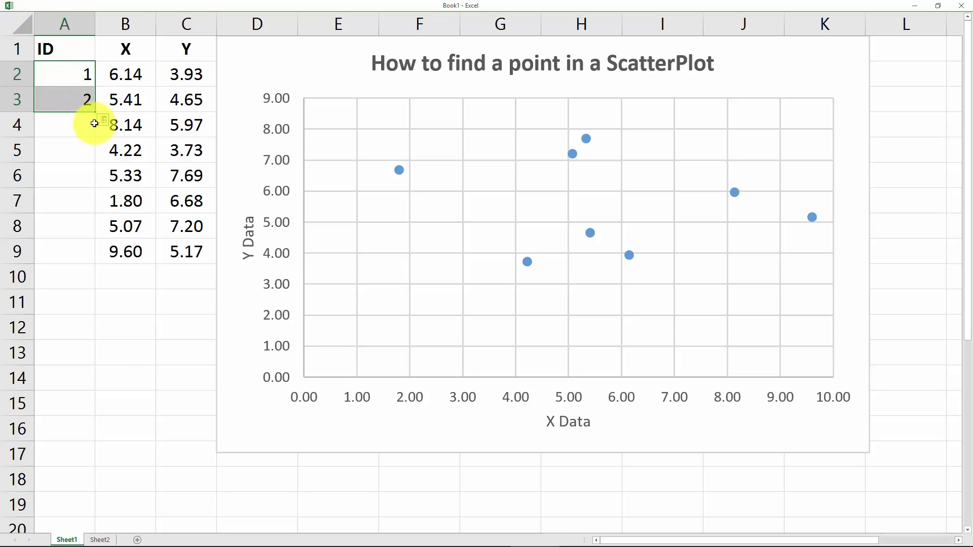
{"action": "left_click_drag", "start_coordinate": [96, 111], "coordinate": [99, 263]}
{"action": "left_click", "coordinate": [119, 284]}
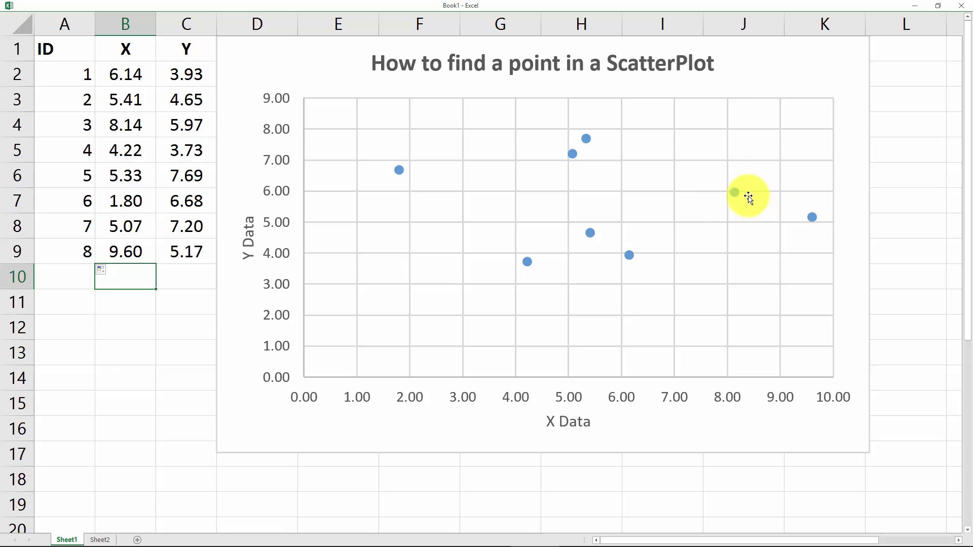
Add data labels showing each point's Y value, such as 6.68 and 5.17
{"action": "mouse_move", "coordinate": [734, 194]}
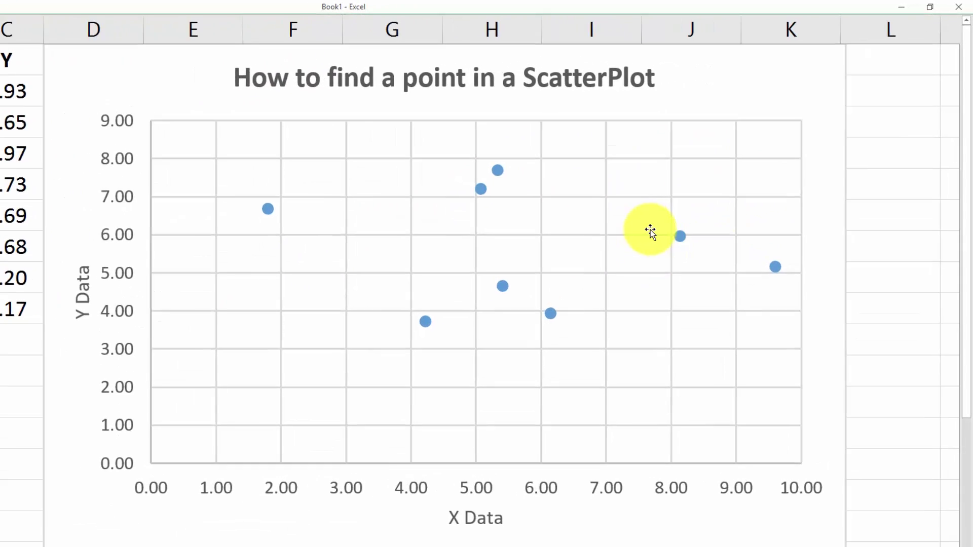
{"action": "right_click", "coordinate": [674, 240]}
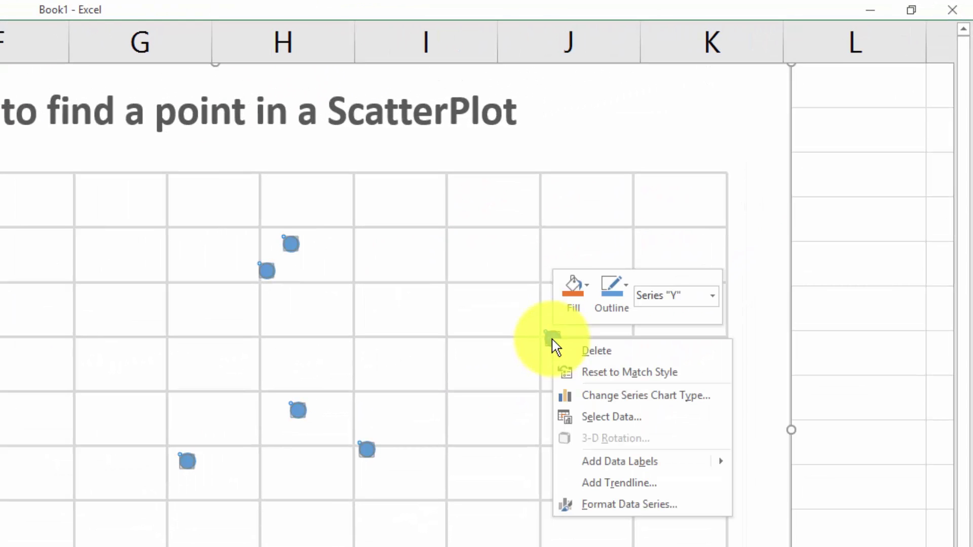
{"action": "mouse_move", "coordinate": [612, 470]}
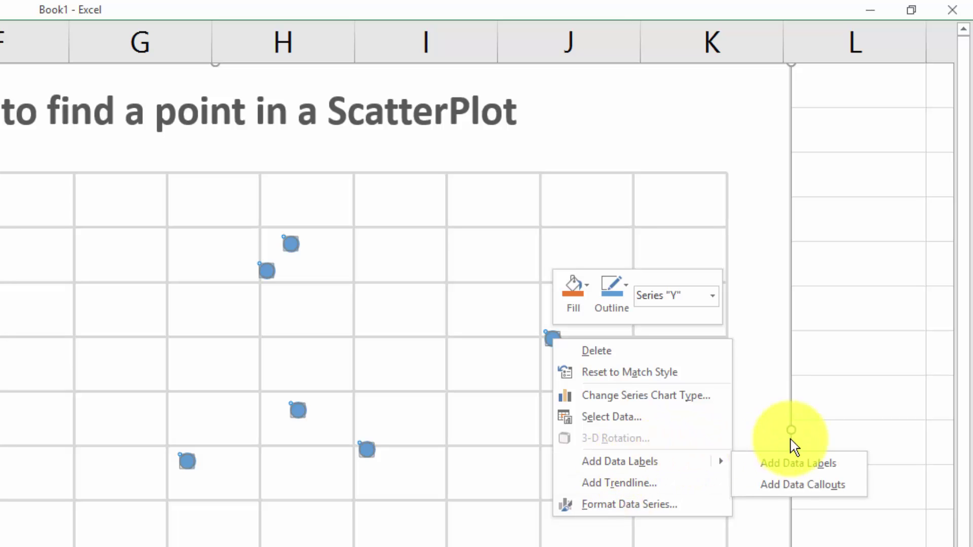
{"action": "left_click", "coordinate": [792, 468]}
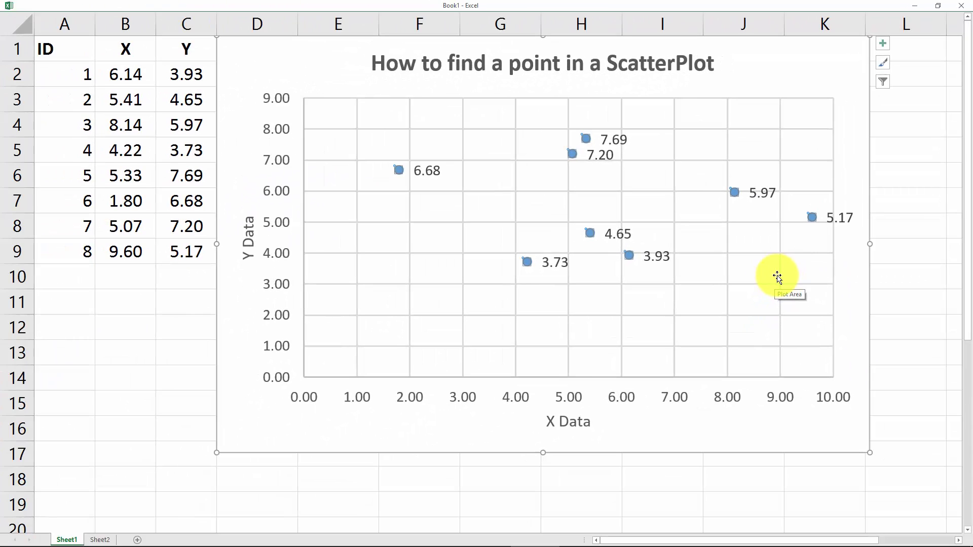
{"action": "left_click", "coordinate": [398, 170]}
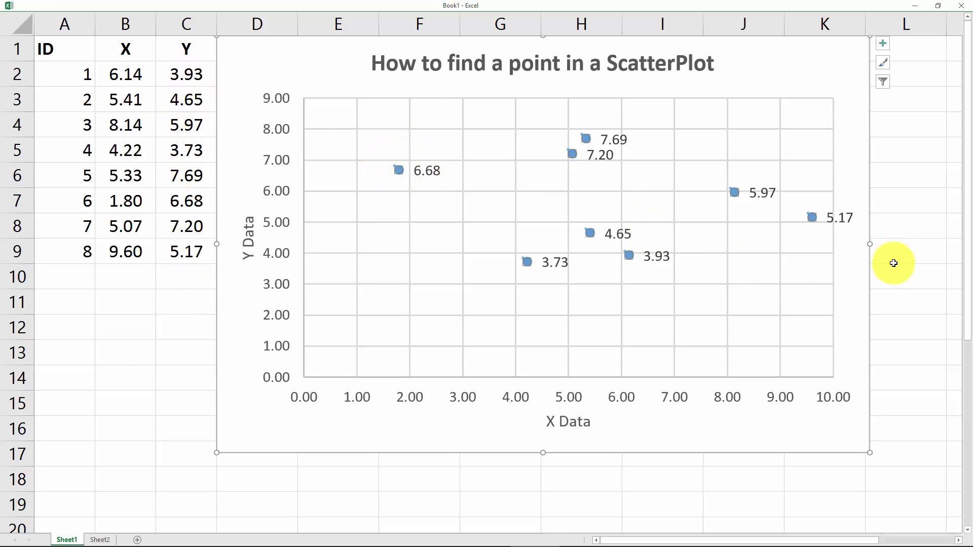
Open the Format Data Labels pane for the scatter chart's point labels
{"action": "right_click", "coordinate": [732, 194]}
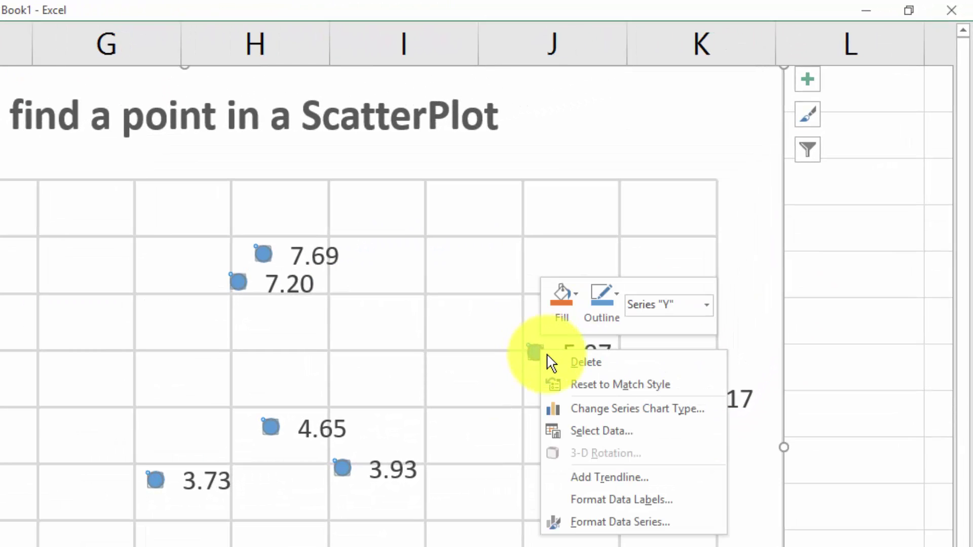
{"action": "left_click", "coordinate": [611, 499]}
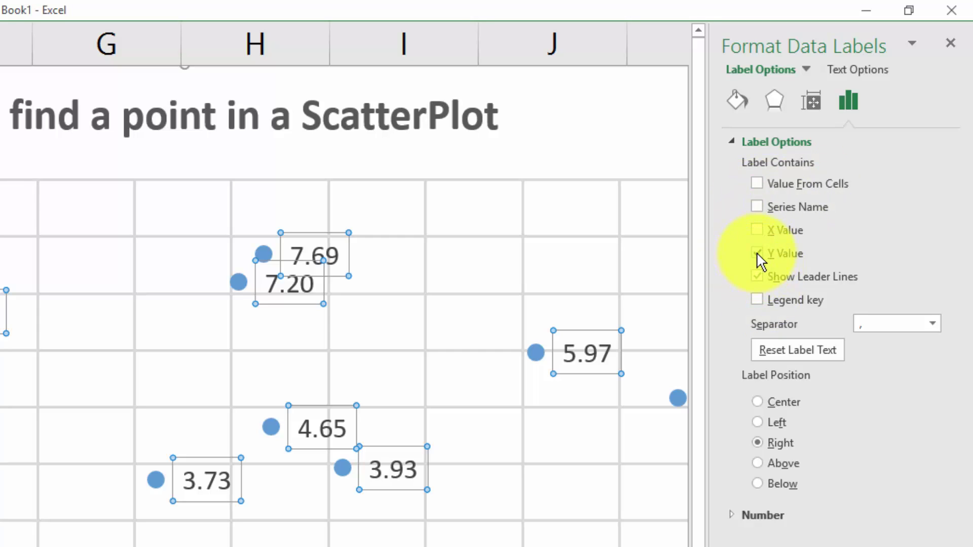
Use Value From Cells with range A2:A9 so labels show IDs beside Y values
{"action": "left_click", "coordinate": [756, 182]}
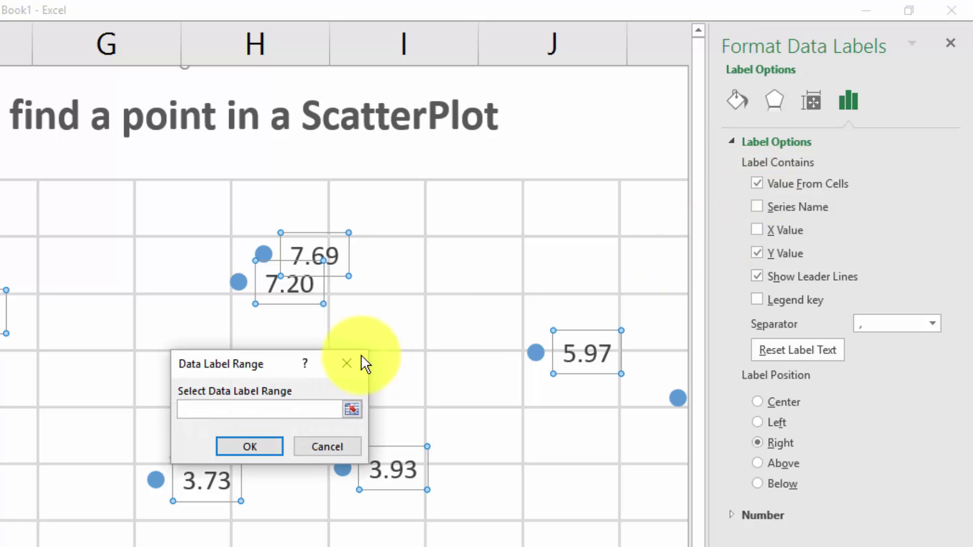
{"action": "left_click_drag", "start_coordinate": [261, 374], "coordinate": [581, 234]}
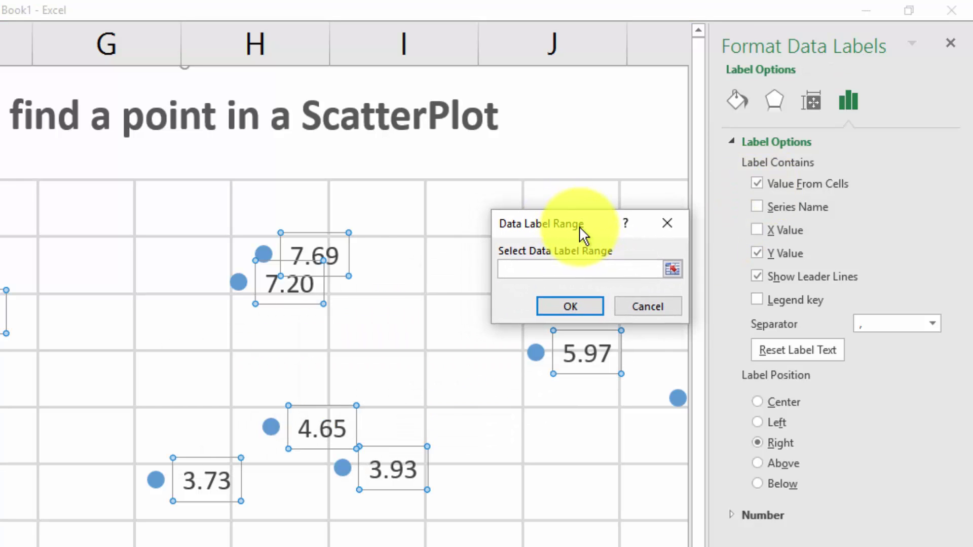
{"action": "left_click", "coordinate": [672, 267]}
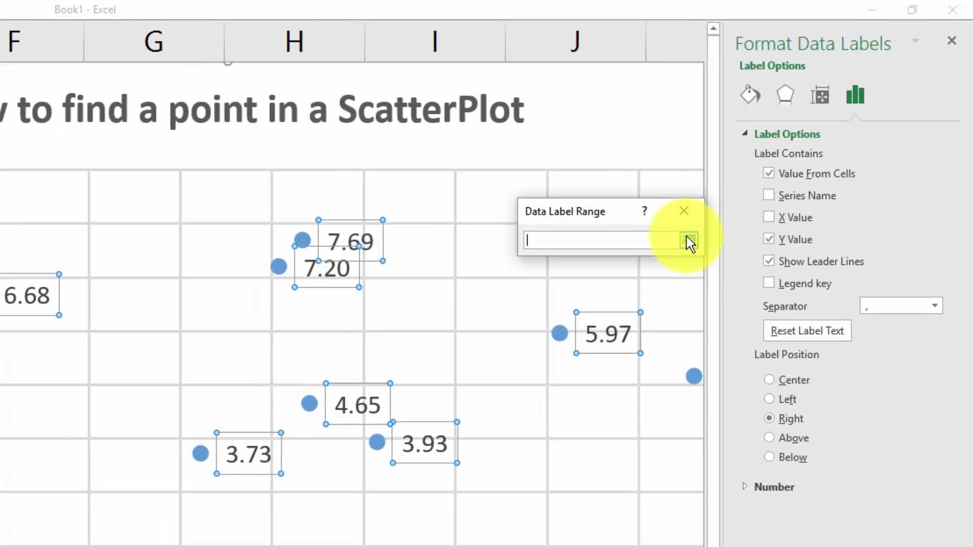
{"action": "left_click", "coordinate": [0, 124]}
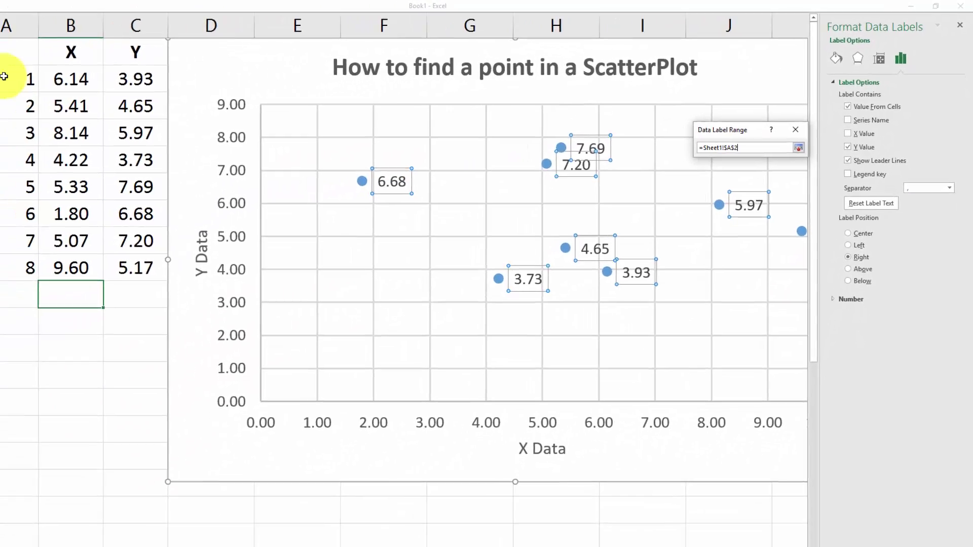
{"action": "left_click_drag", "start_coordinate": [15, 76], "coordinate": [52, 262]}
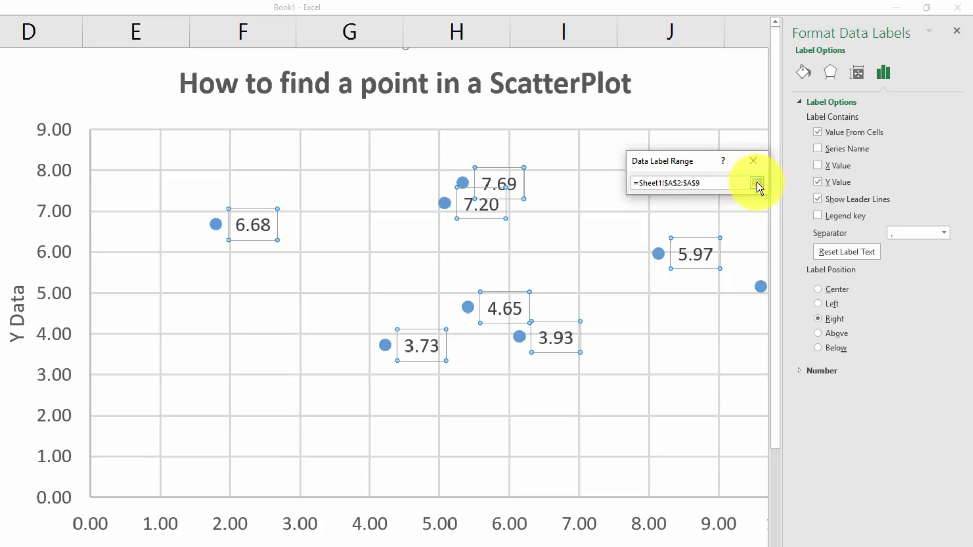
{"action": "left_click", "coordinate": [756, 183]}
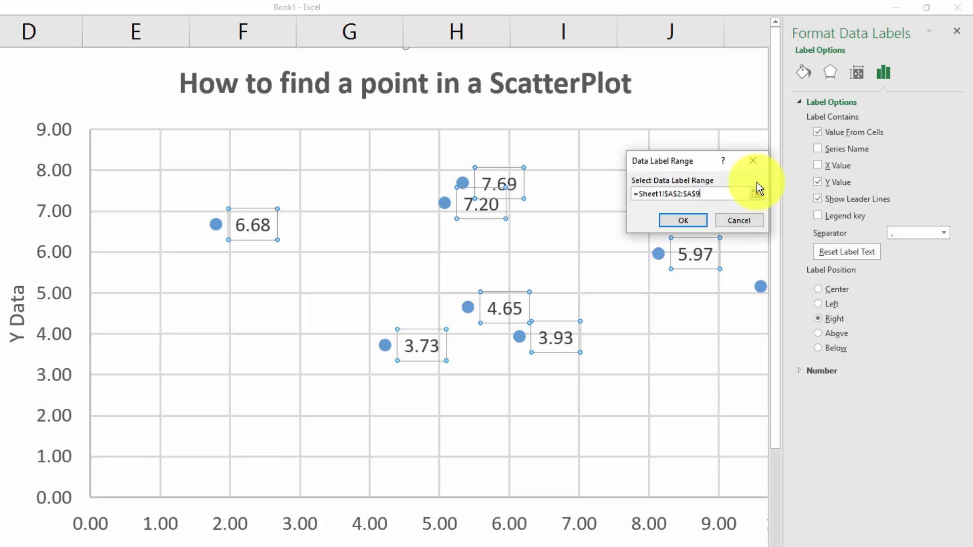
{"action": "left_click", "coordinate": [683, 221]}
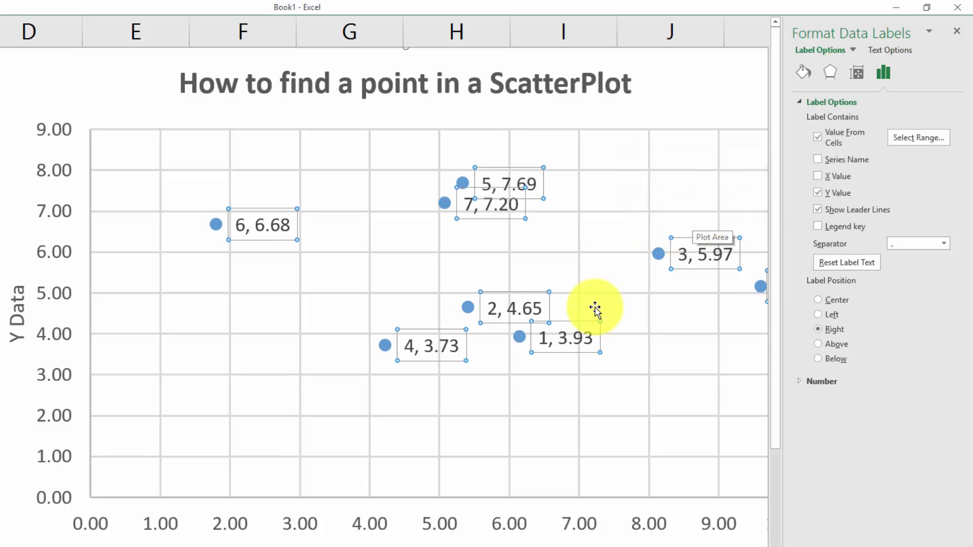
Drop Y values so labels show only IDs 1–8, then nudge point 8's label
{"action": "mouse_move", "coordinate": [259, 232]}
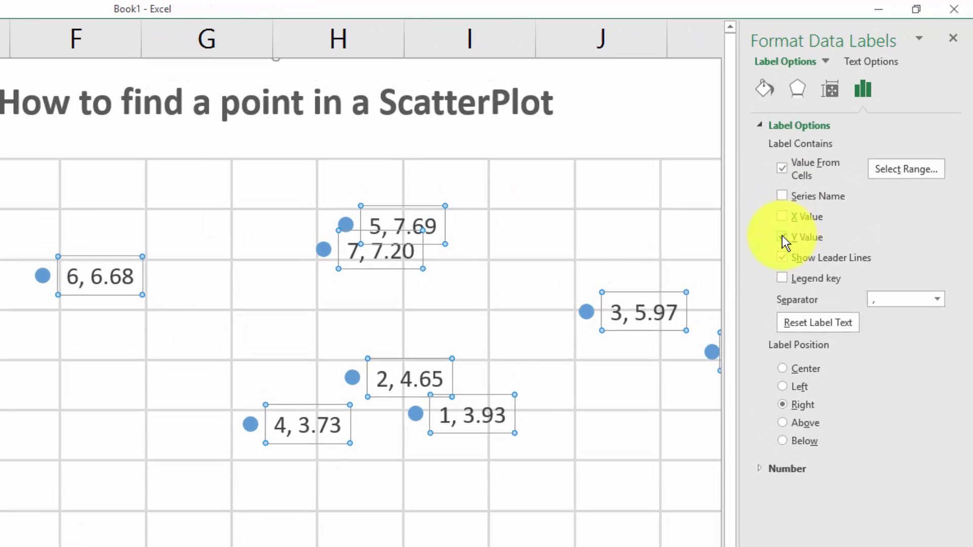
{"action": "left_click", "coordinate": [782, 236]}
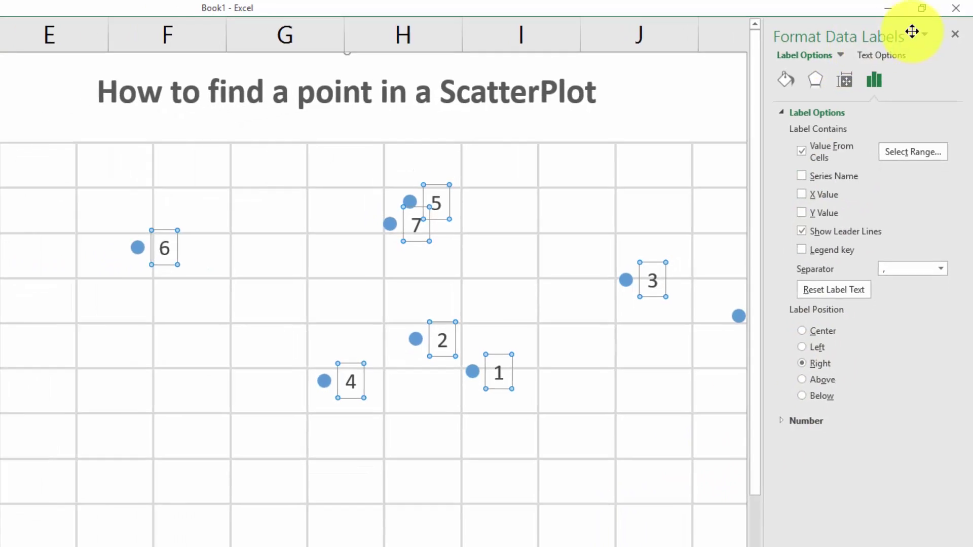
{"action": "left_click", "coordinate": [960, 29]}
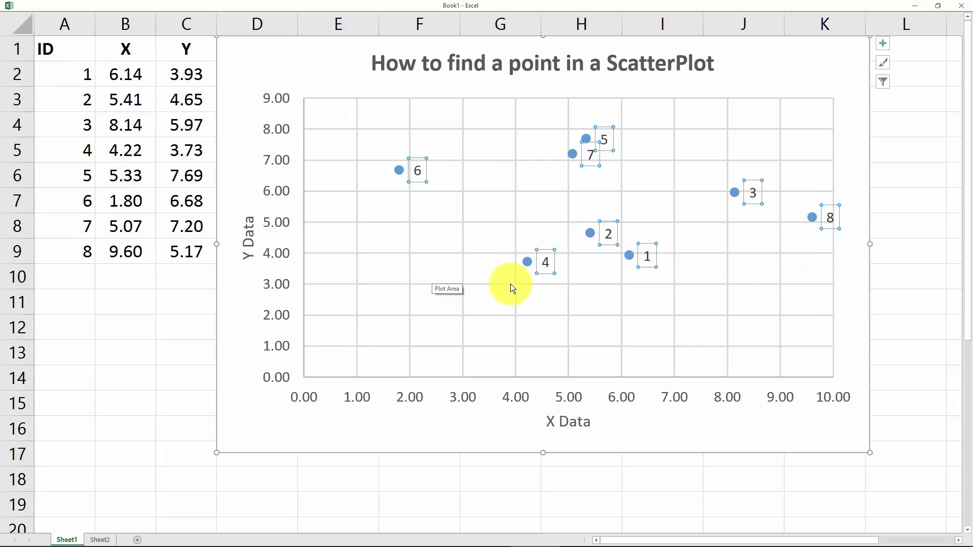
{"action": "mouse_move", "coordinate": [808, 222]}
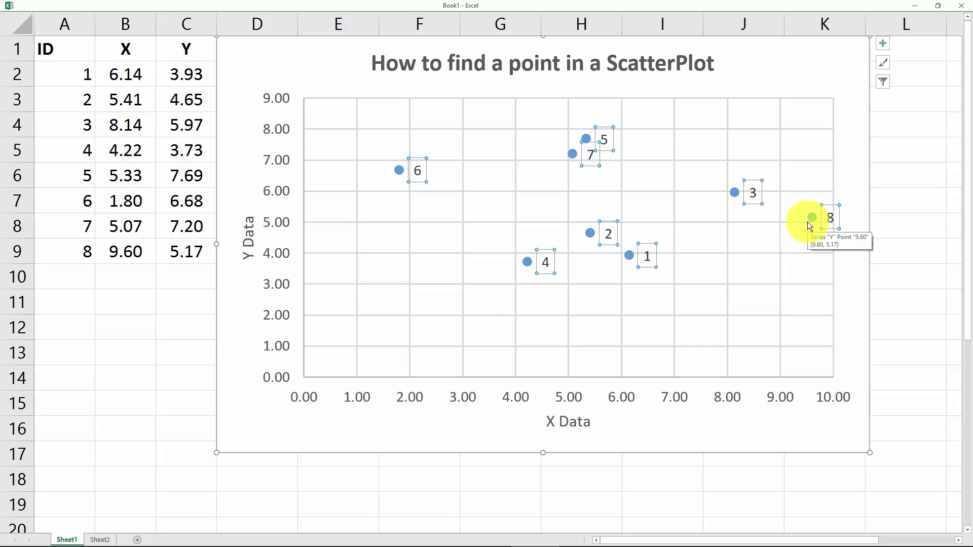
{"action": "left_click_drag", "start_coordinate": [808, 211], "coordinate": [896, 187]}
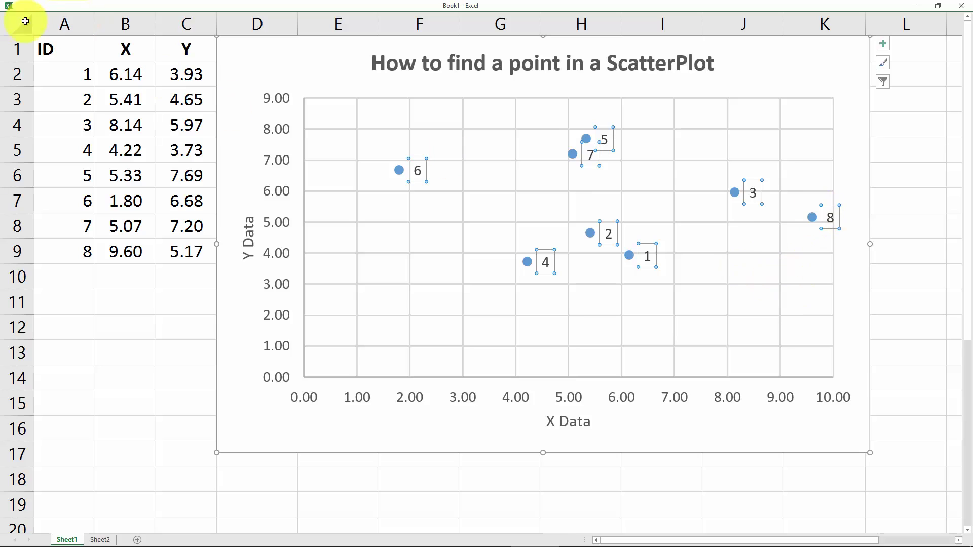
{"action": "left_click_drag", "start_coordinate": [63, 74], "coordinate": [84, 251]}
{"action": "left_click", "coordinate": [125, 271]}
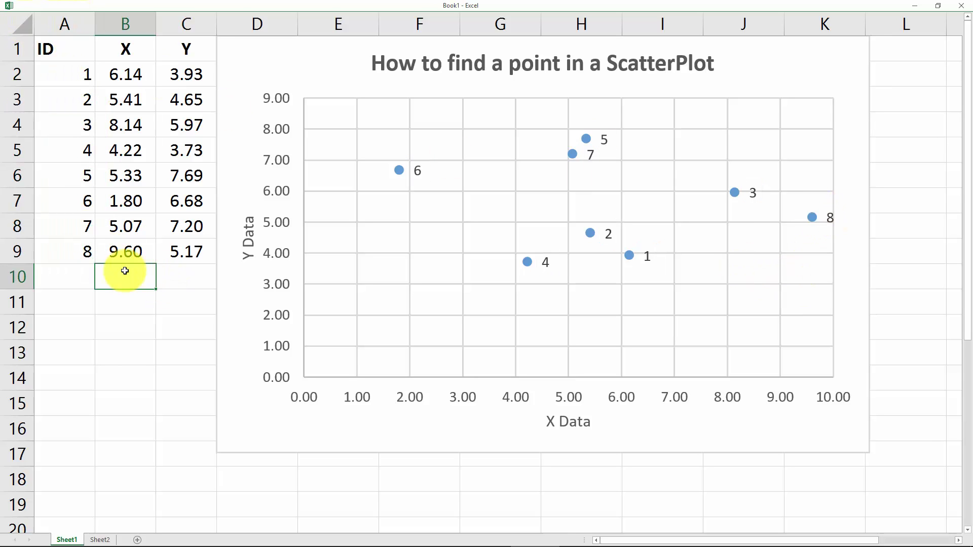